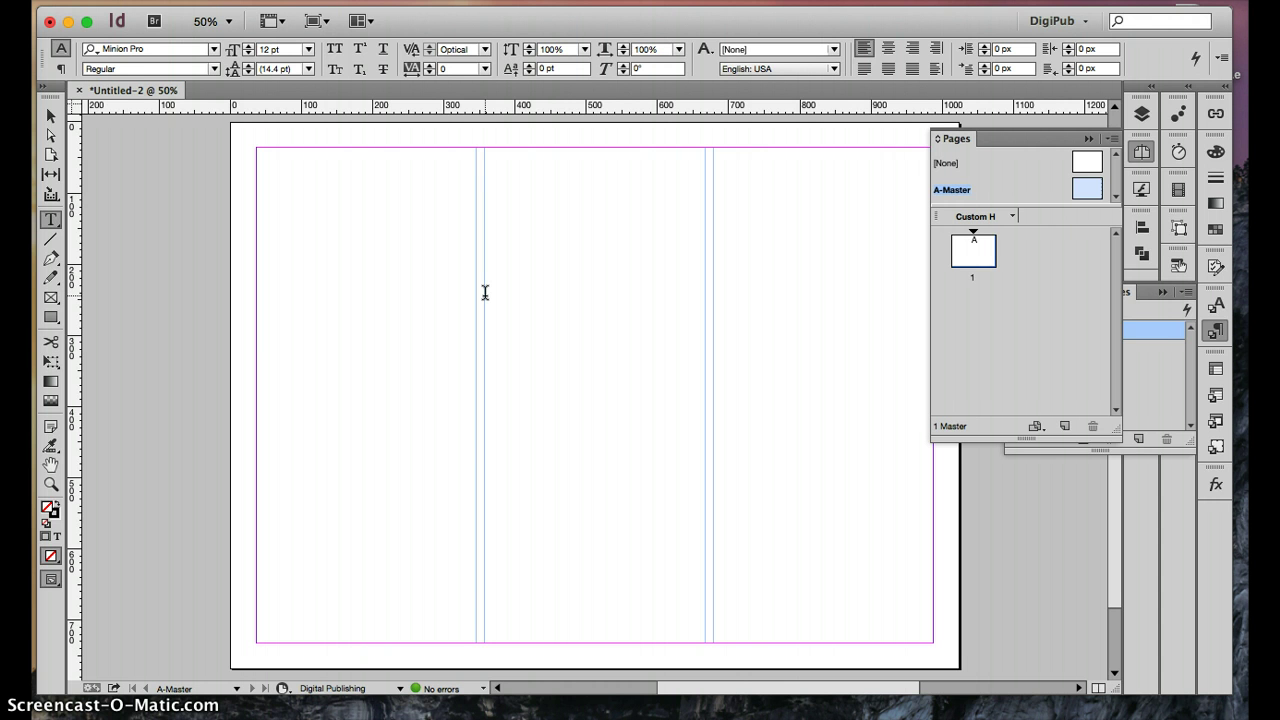
Add a new profile under Preflight > Define Profiles and name it 'Interactive'.
{"action": "left_click", "coordinate": [482, 690]}
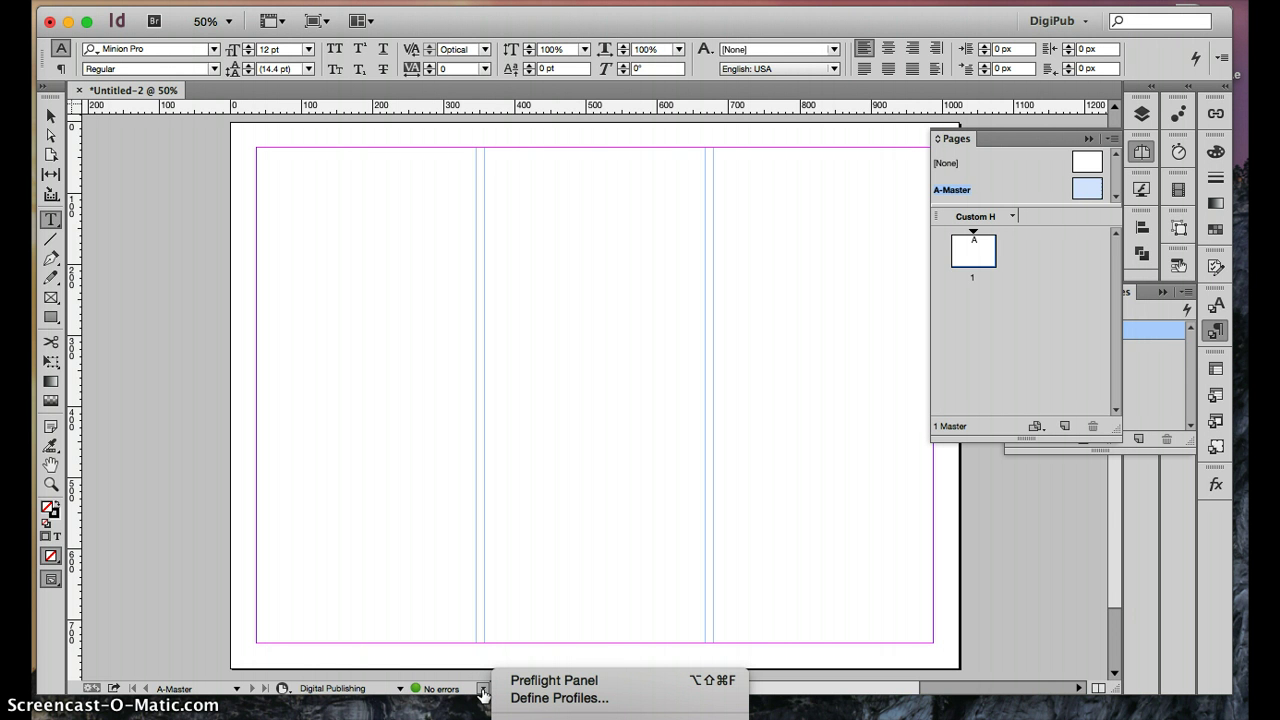
{"action": "left_click", "coordinate": [540, 697]}
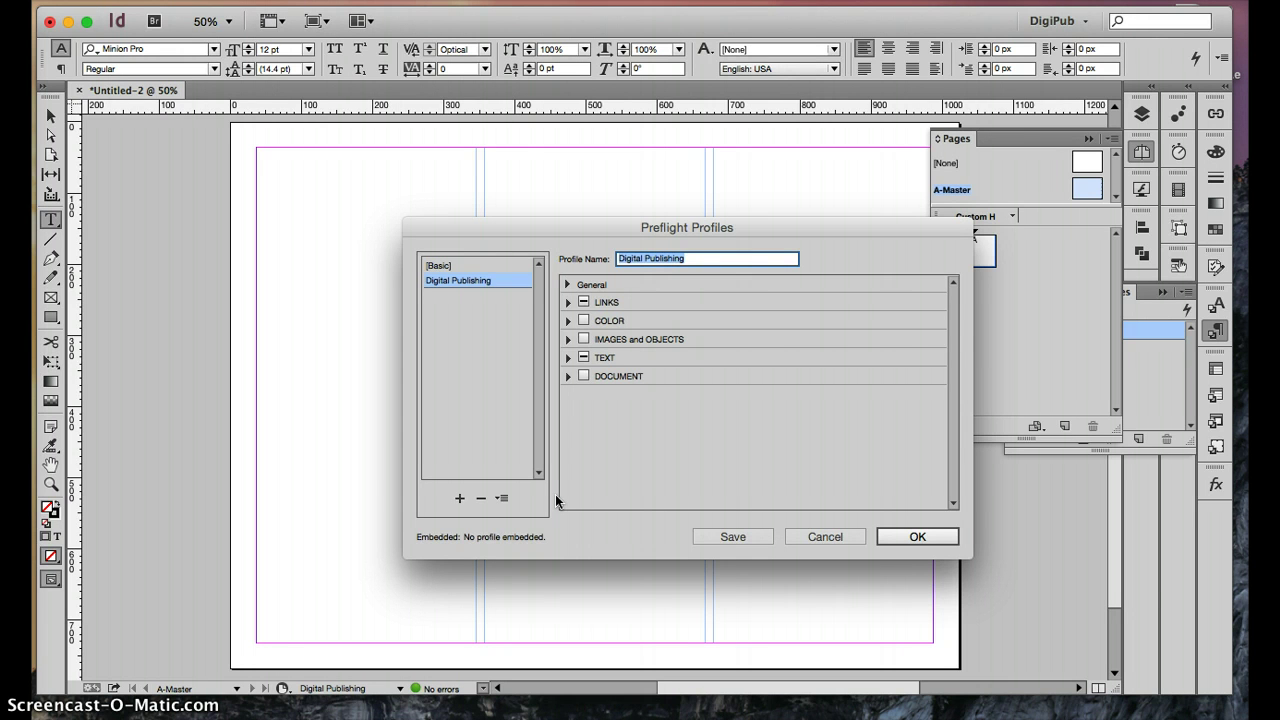
{"action": "left_click", "coordinate": [460, 498]}
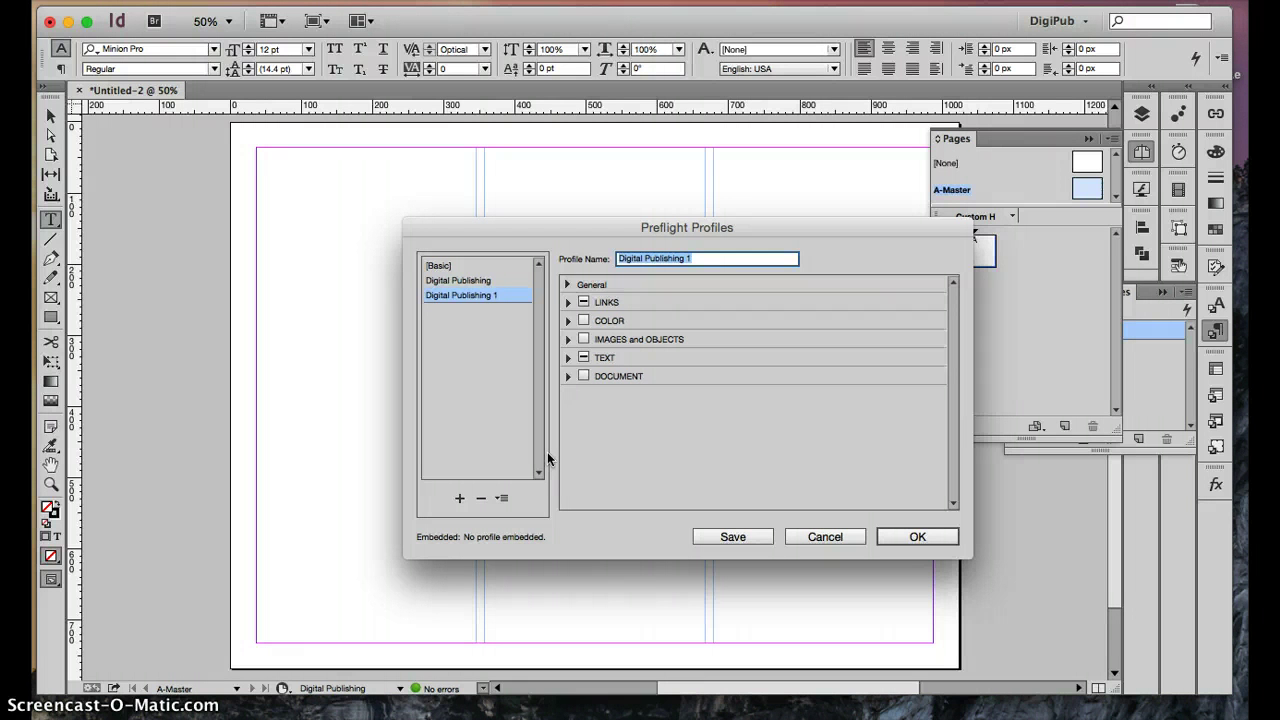
{"action": "type", "text": "Interactive"}
Enable the Image Resolution check under Images and Objects and expand its threshold settings.
{"action": "left_click", "coordinate": [567, 339]}
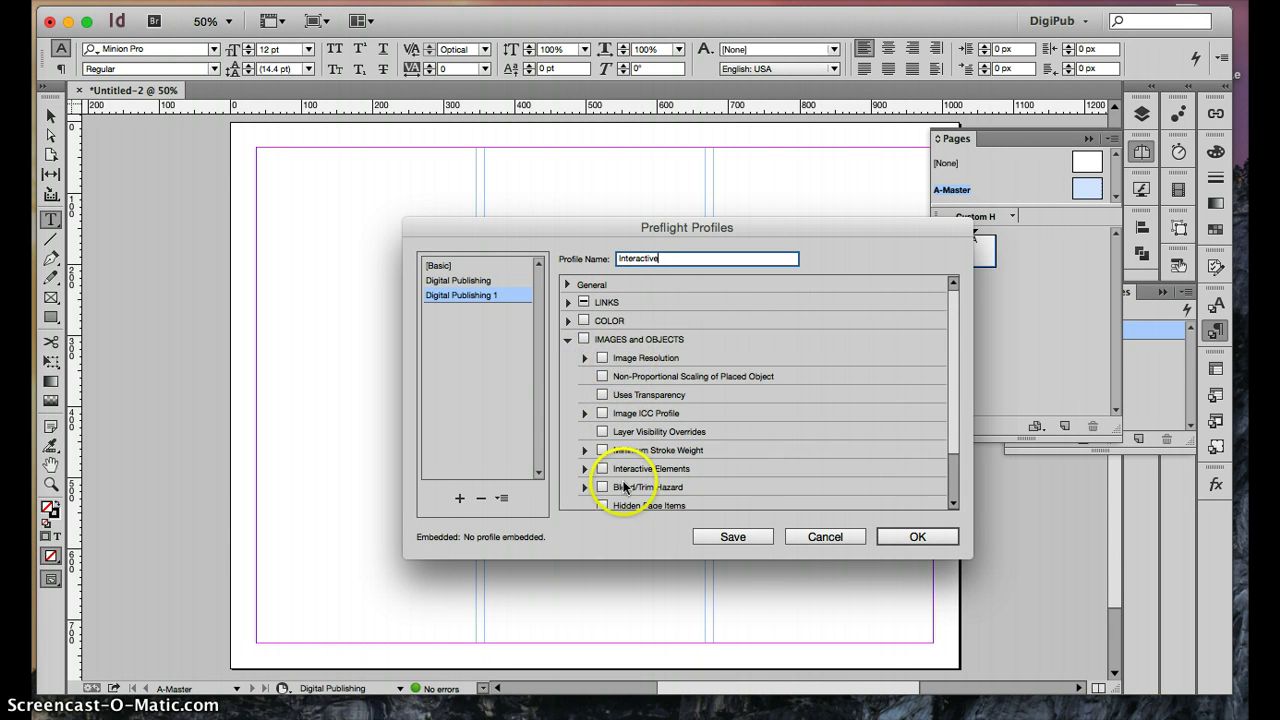
{"action": "scroll", "coordinate": [624, 360], "scroll_direction": "down", "scroll_amount": 3}
{"action": "scroll", "coordinate": [624, 360], "scroll_direction": "up", "scroll_amount": 2}
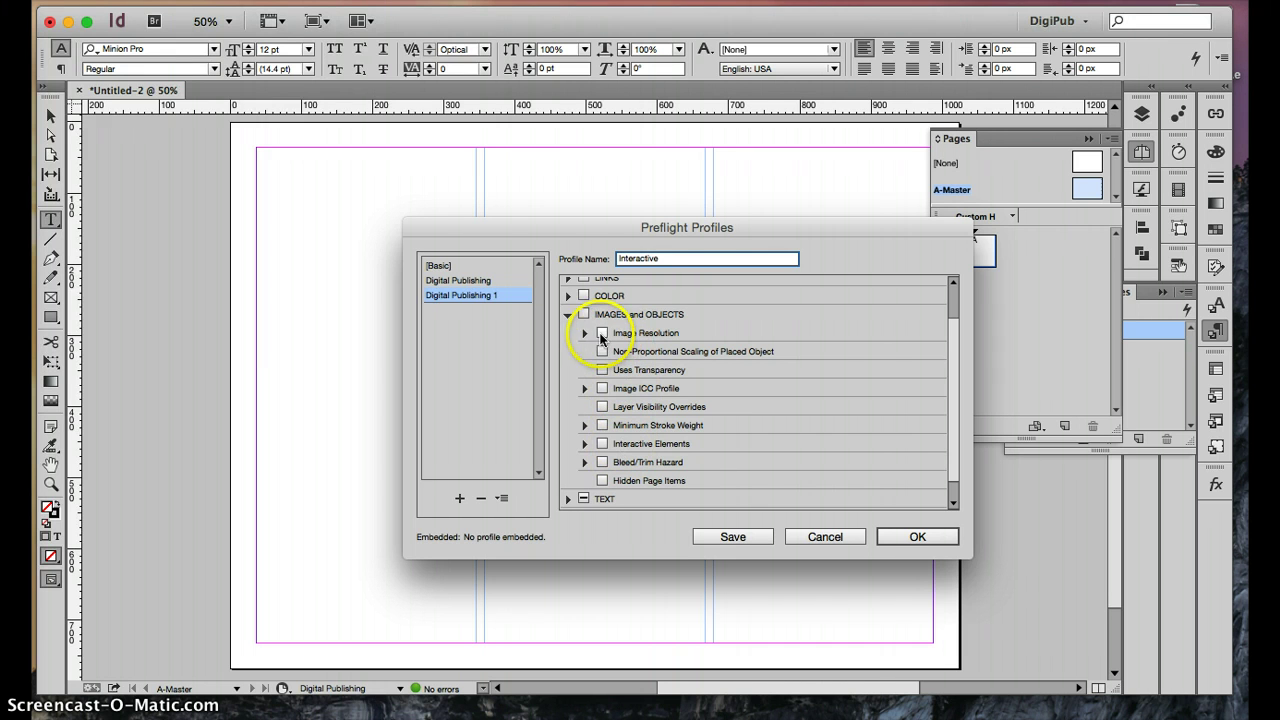
{"action": "left_click", "coordinate": [647, 336]}
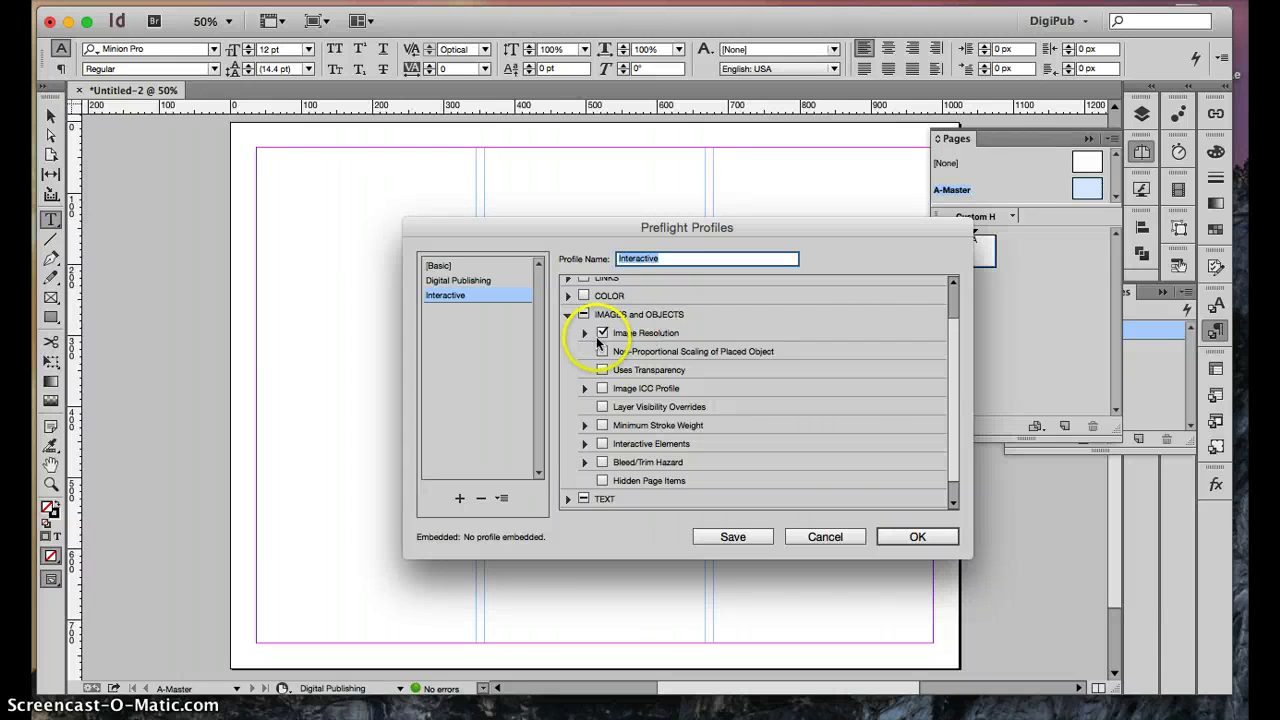
{"action": "double_click", "coordinate": [652, 333]}
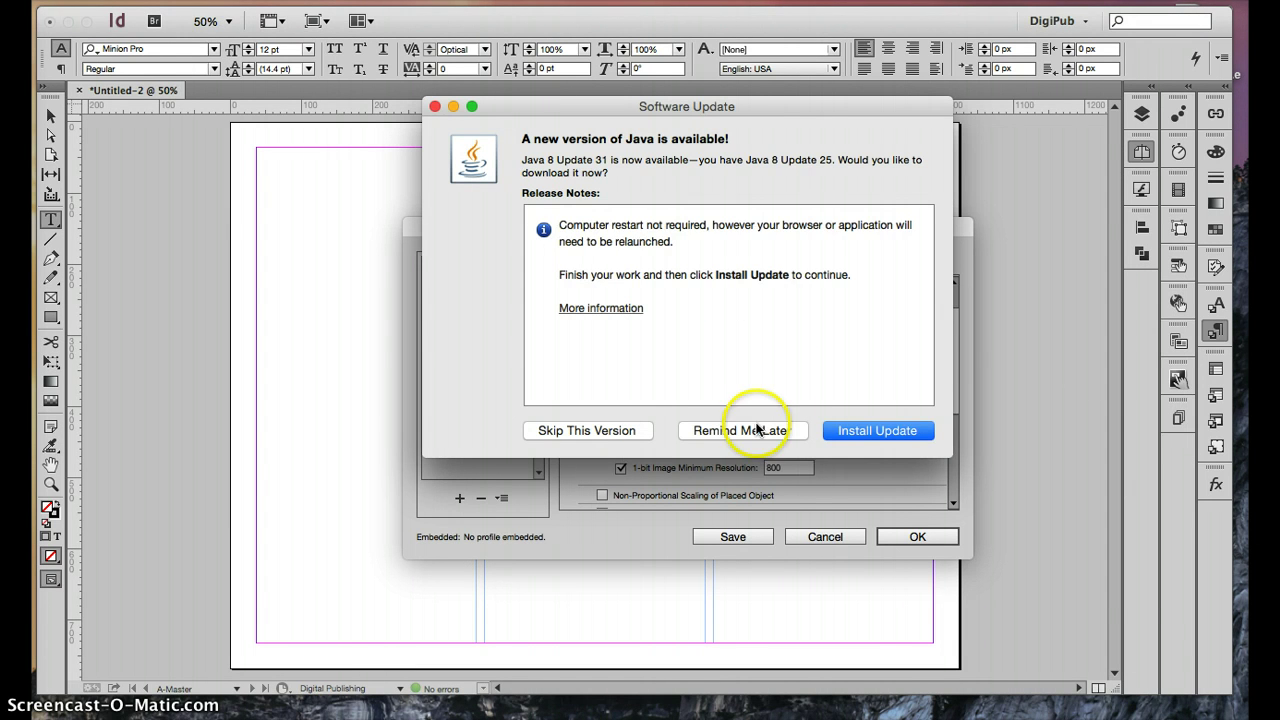
Set the Color Image Minimum to 225 and the 1-bit Minimum to 600.
{"action": "left_click", "coordinate": [752, 430]}
{"action": "double_click", "coordinate": [782, 376]}
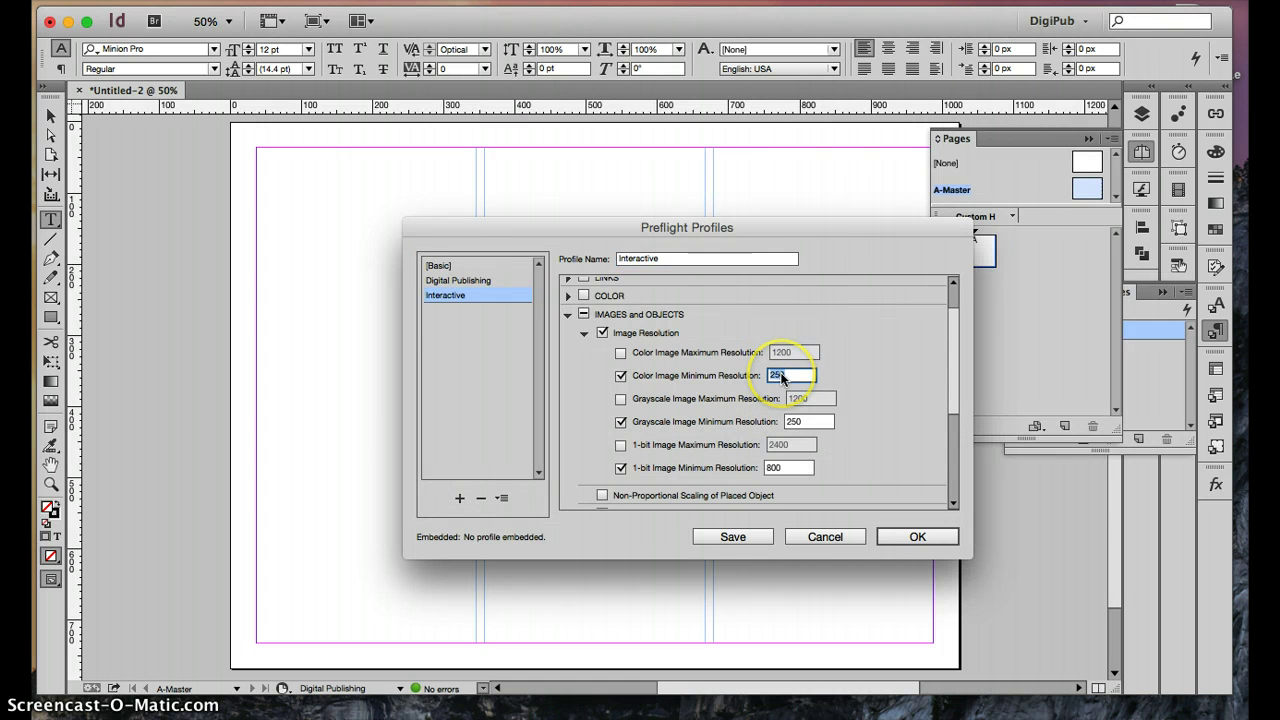
{"action": "type", "text": "225"}
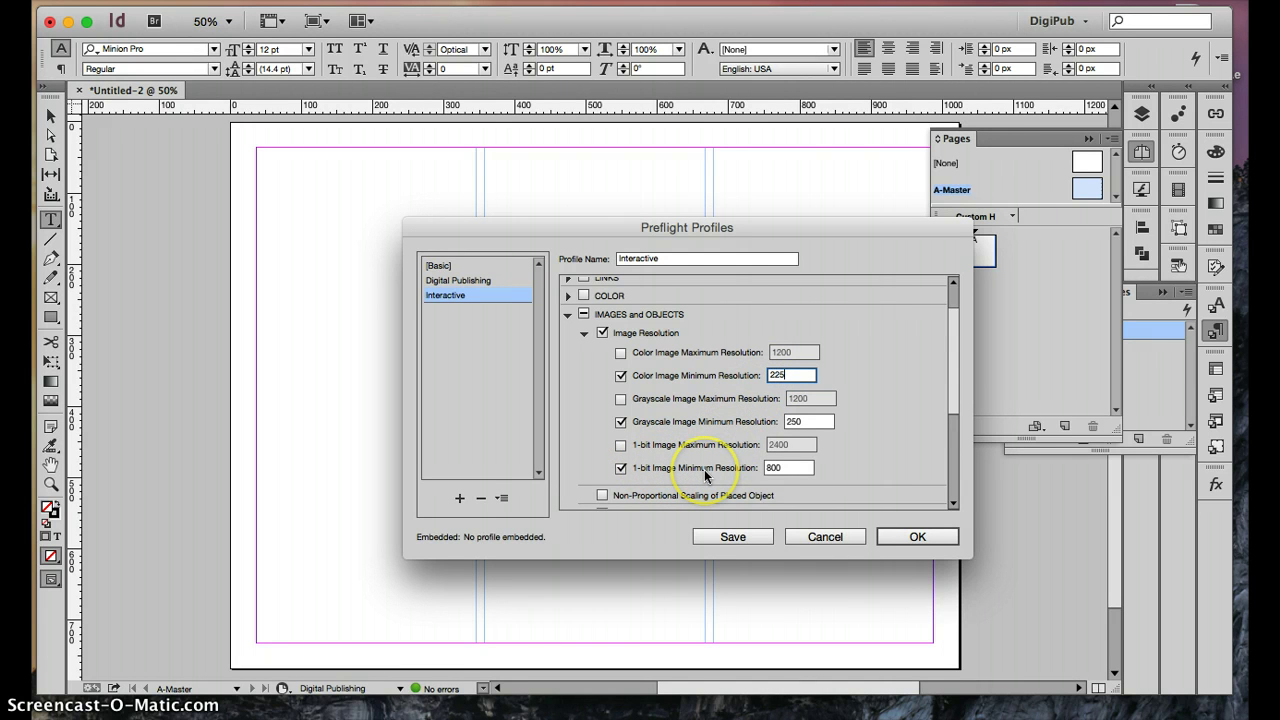
{"action": "double_click", "coordinate": [777, 467]}
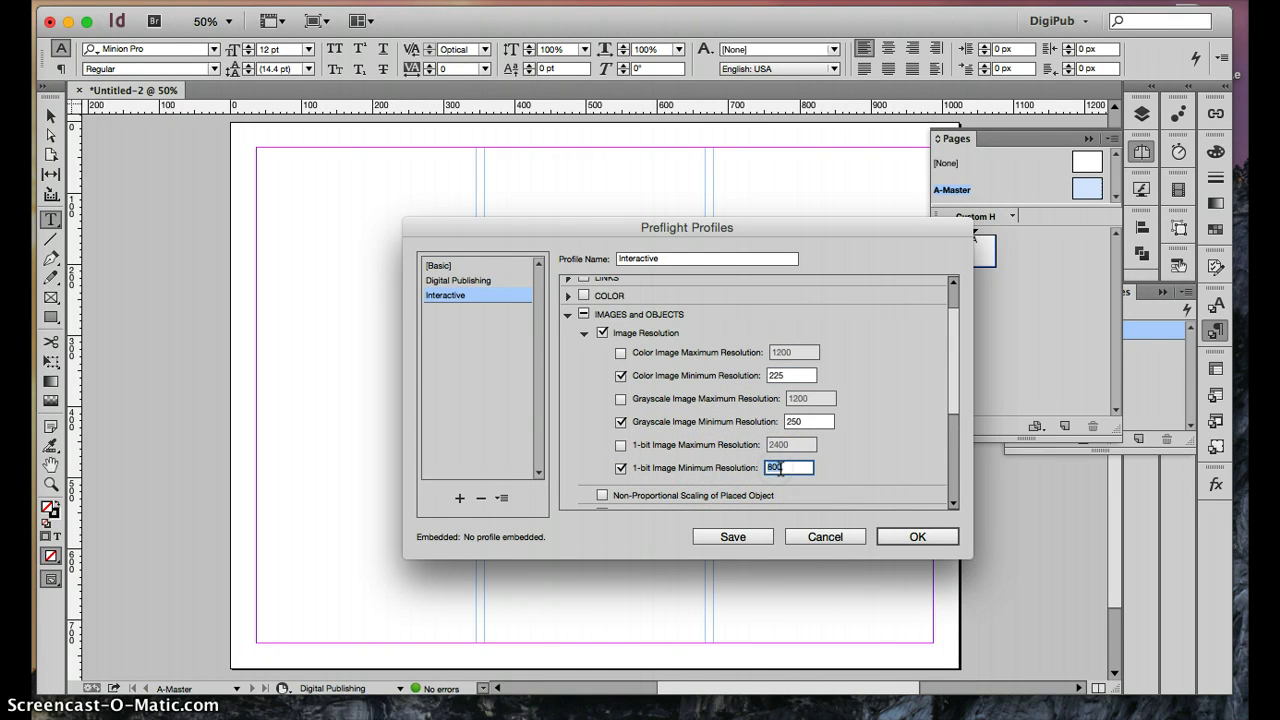
{"action": "type", "text": "600"}
Flag non-proportional scaling of placed objects.
{"action": "left_click", "coordinate": [604, 495]}
{"action": "scroll", "coordinate": [665, 432], "scroll_direction": "down", "scroll_amount": 3}
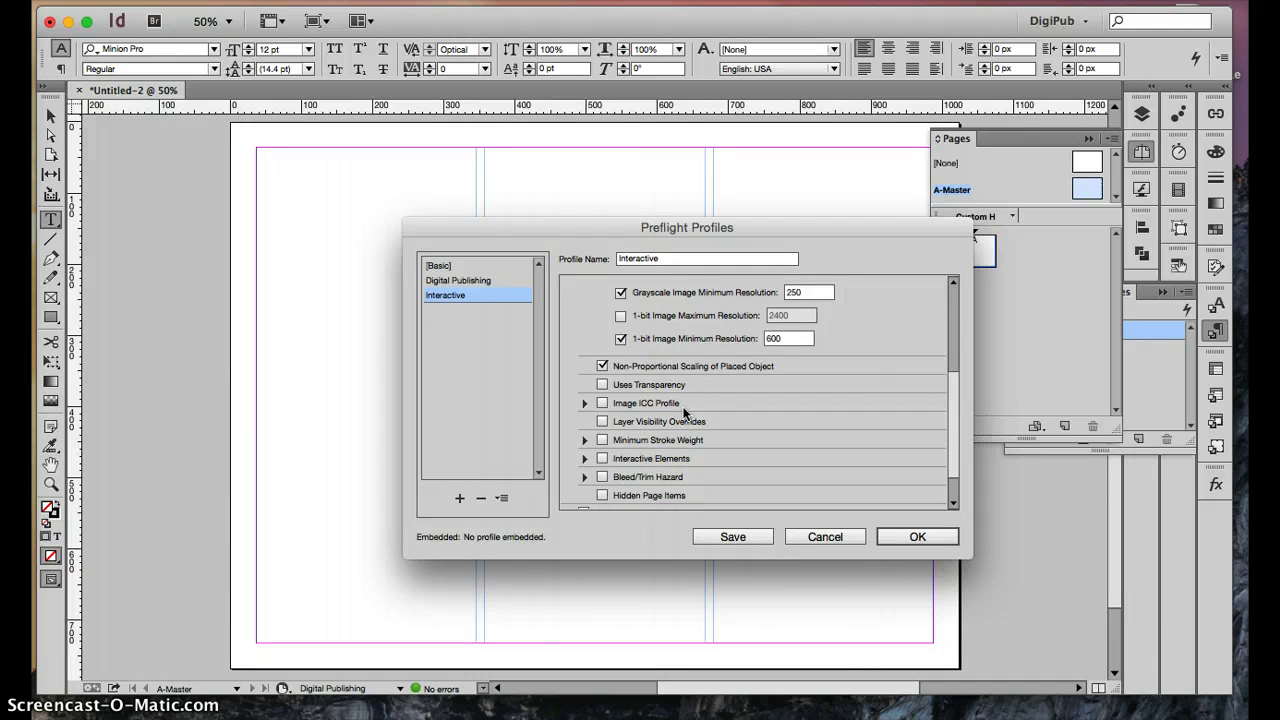
{"action": "scroll", "coordinate": [684, 413], "scroll_direction": "down", "scroll_amount": 1}
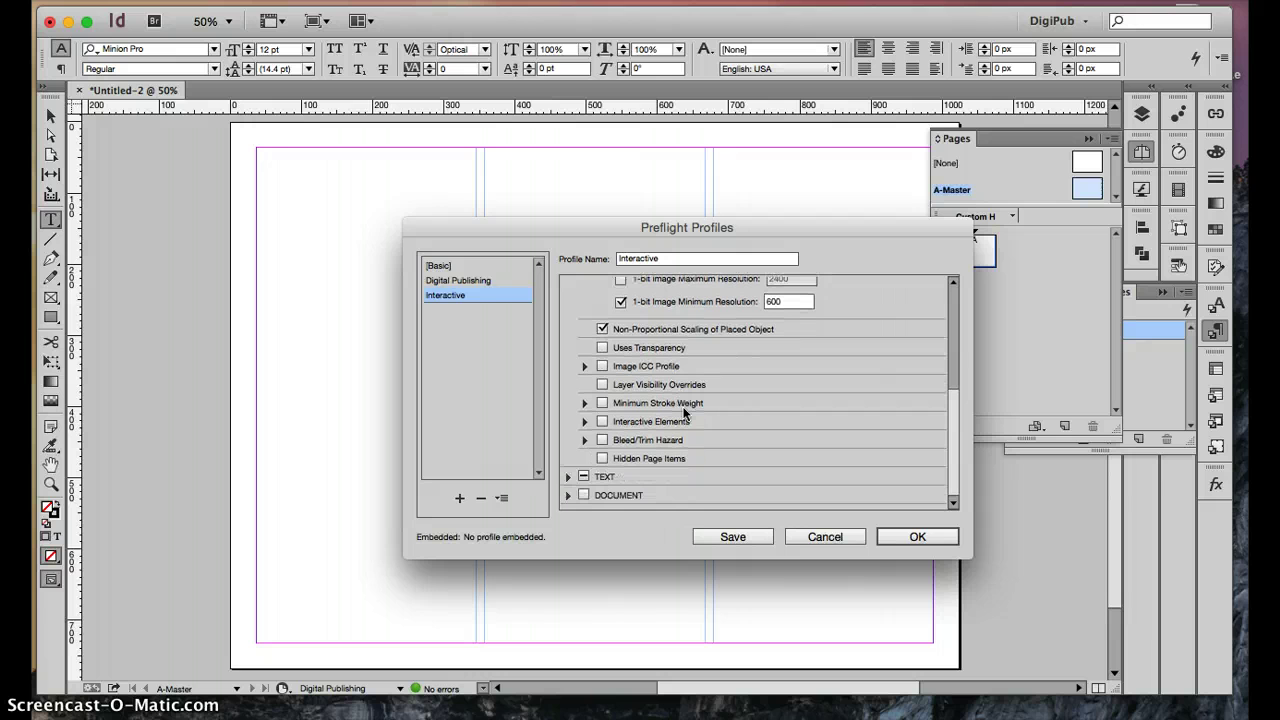
Enable the Text checks Glyph Missing, Dynamic Spelling, Non-Proportional Type Scaling and Minimum Type Size.
{"action": "left_click", "coordinate": [569, 477]}
{"action": "left_click", "coordinate": [621, 483]}
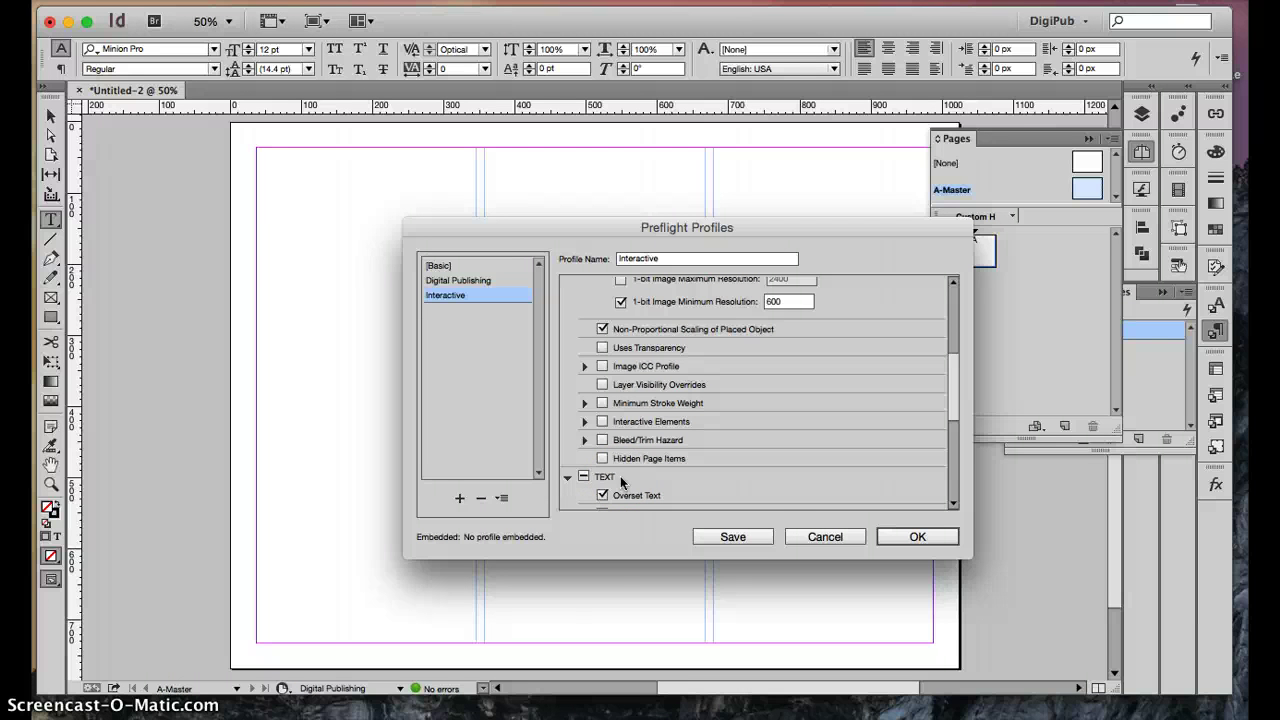
{"action": "scroll", "coordinate": [621, 483], "scroll_direction": "down", "scroll_amount": 5}
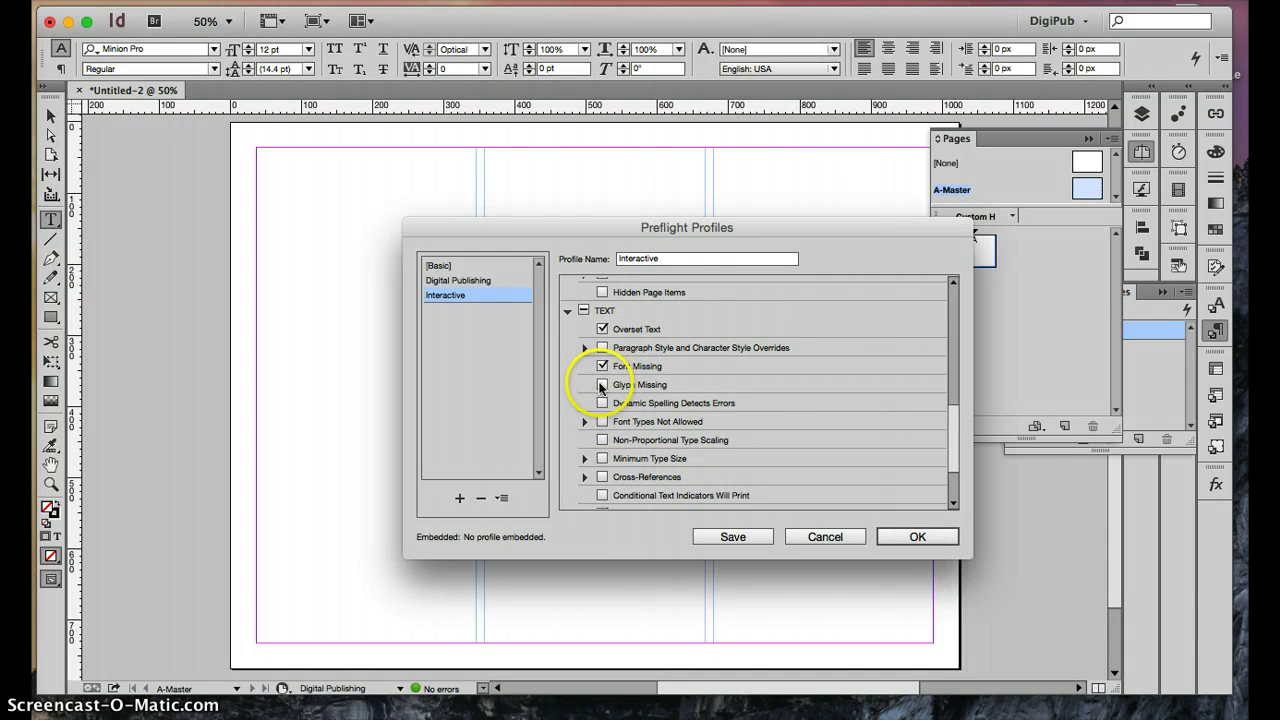
{"action": "left_click", "coordinate": [601, 386]}
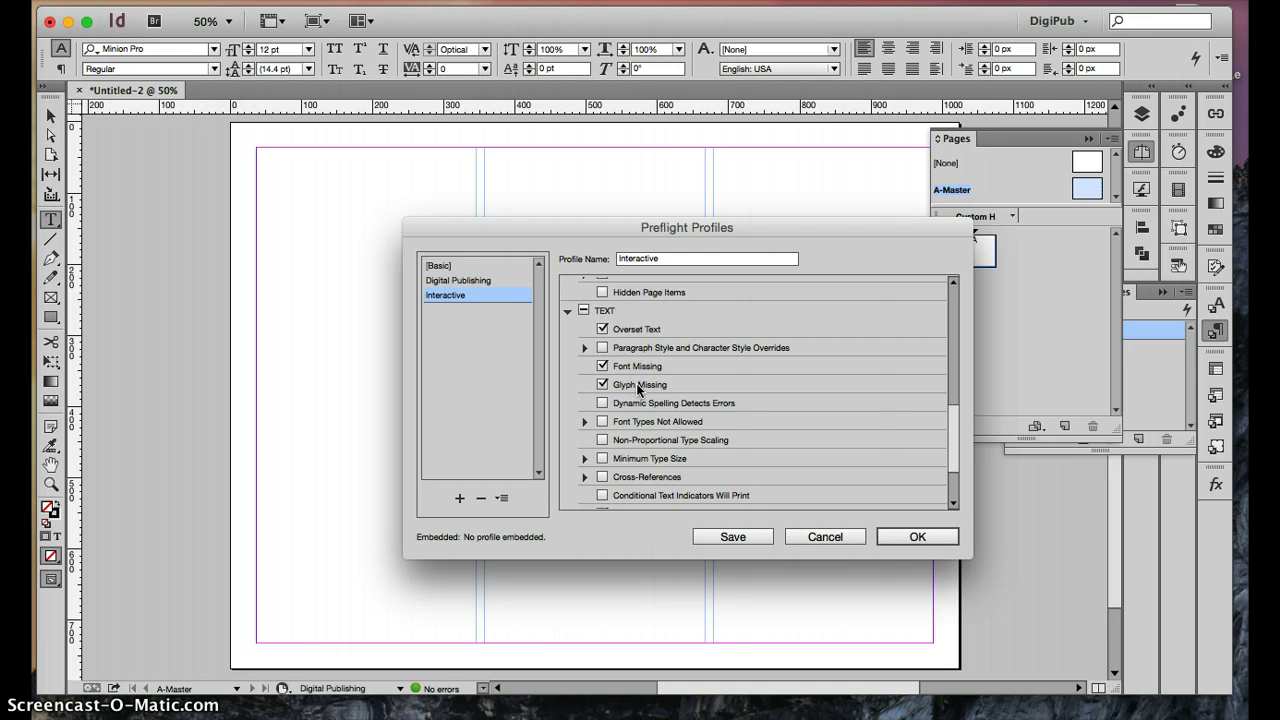
{"action": "left_click", "coordinate": [601, 403]}
{"action": "left_click", "coordinate": [603, 441]}
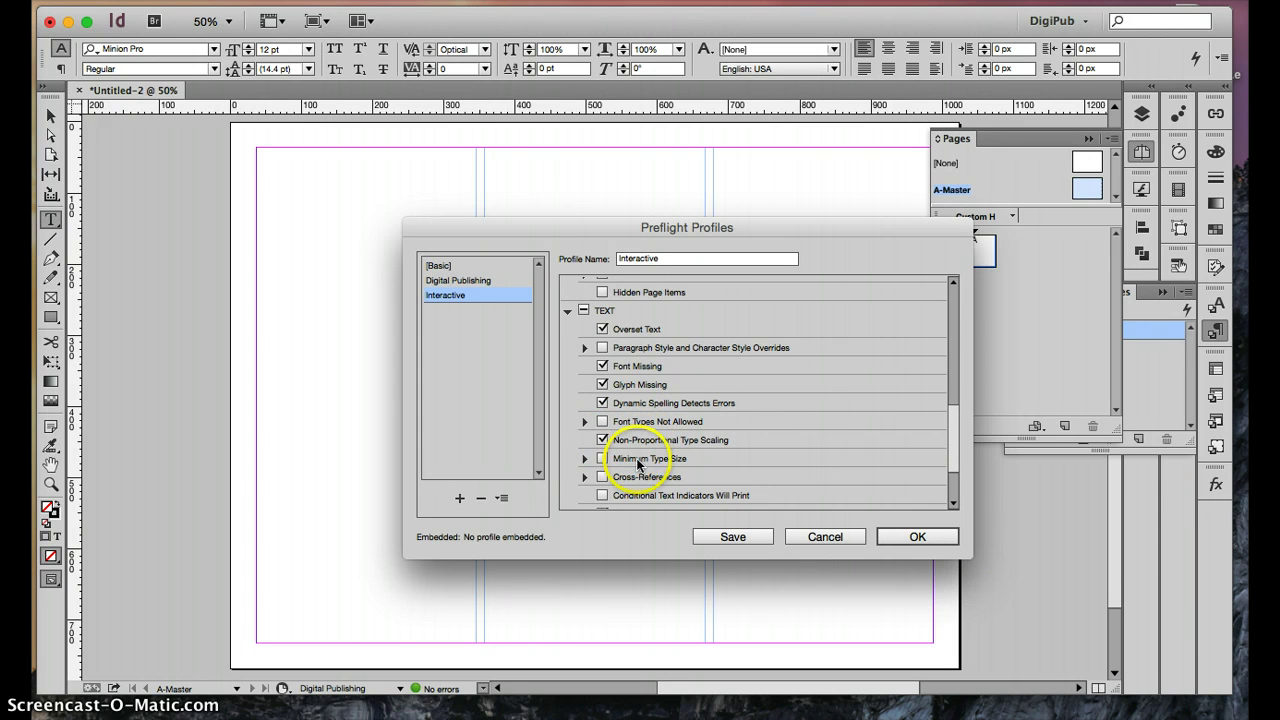
{"action": "left_click", "coordinate": [602, 458]}
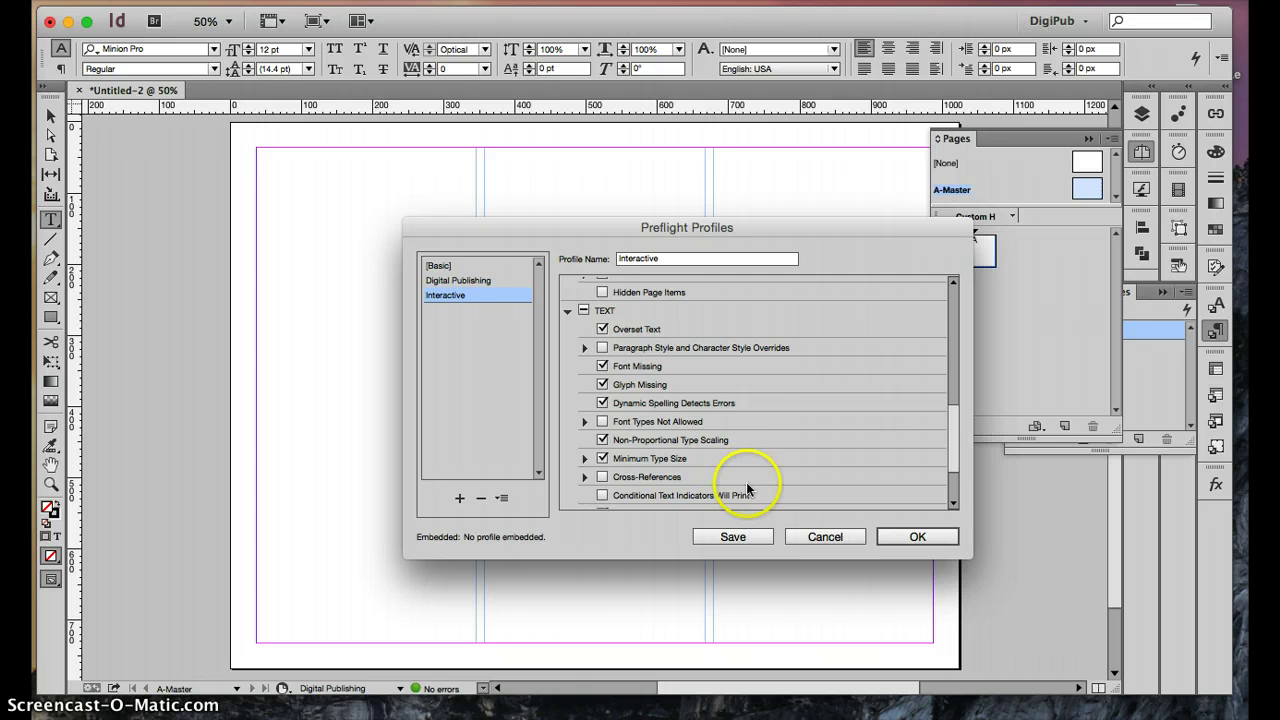
Save the Interactive profile, close the dialog, and show the Preflight panel (Shift+Alt+Super+F).
{"action": "left_click", "coordinate": [733, 537]}
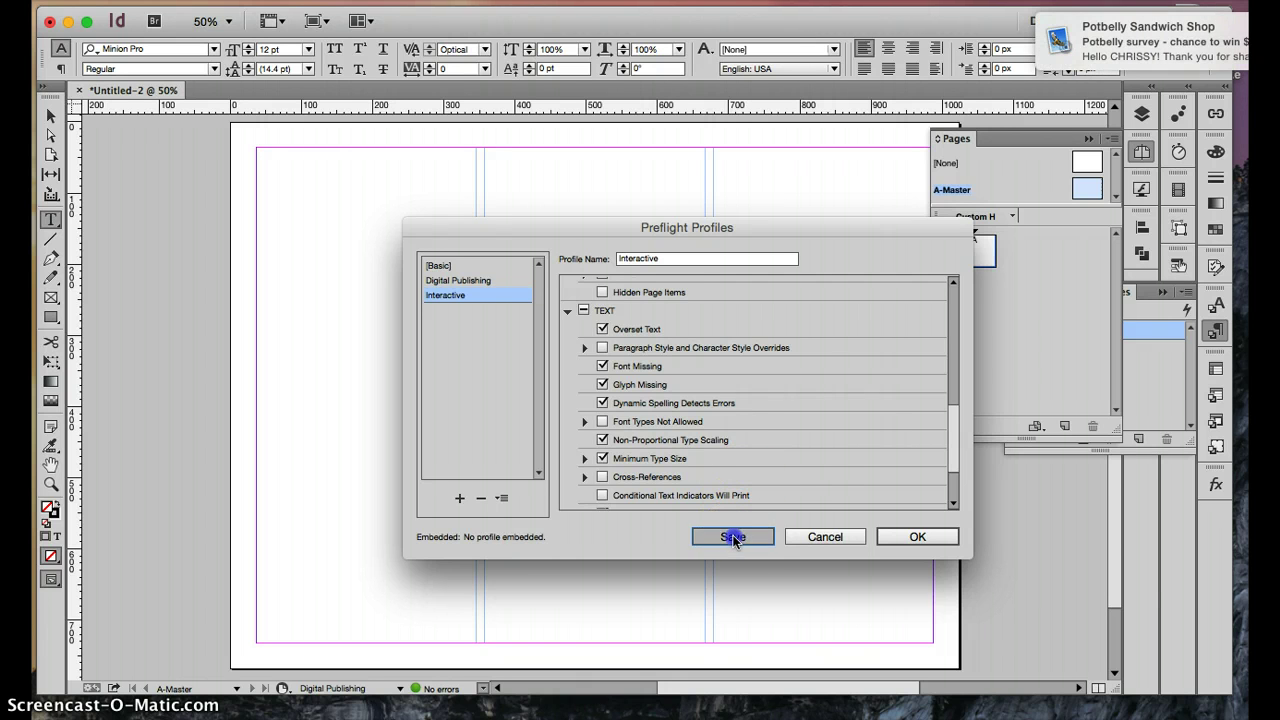
{"action": "left_click", "coordinate": [917, 537]}
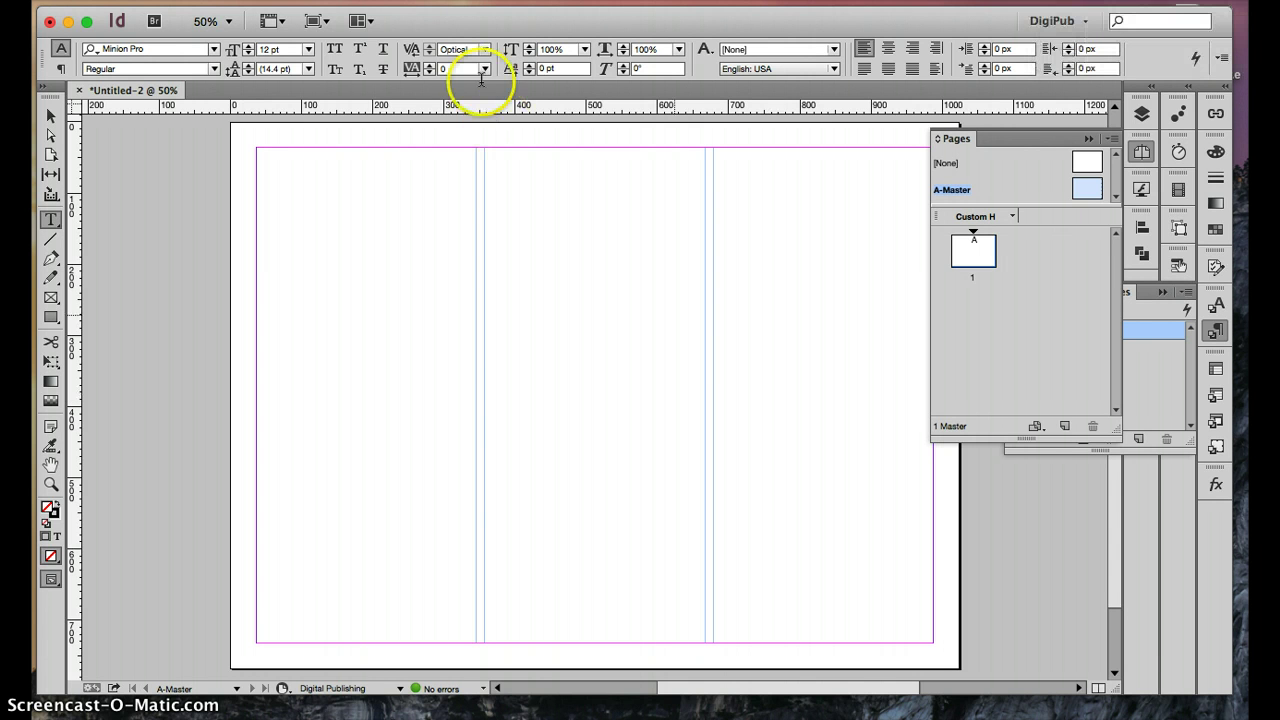
{"action": "left_click", "coordinate": [505, 0]}
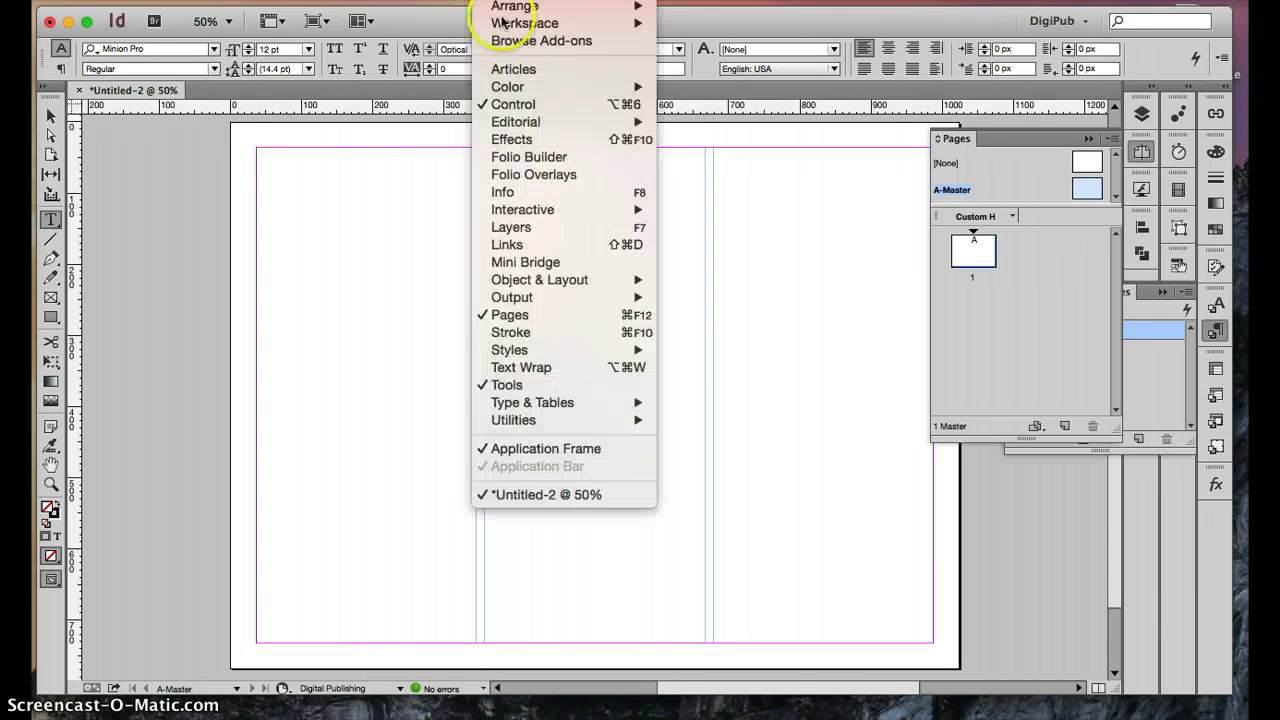
{"action": "mouse_move", "coordinate": [522, 298]}
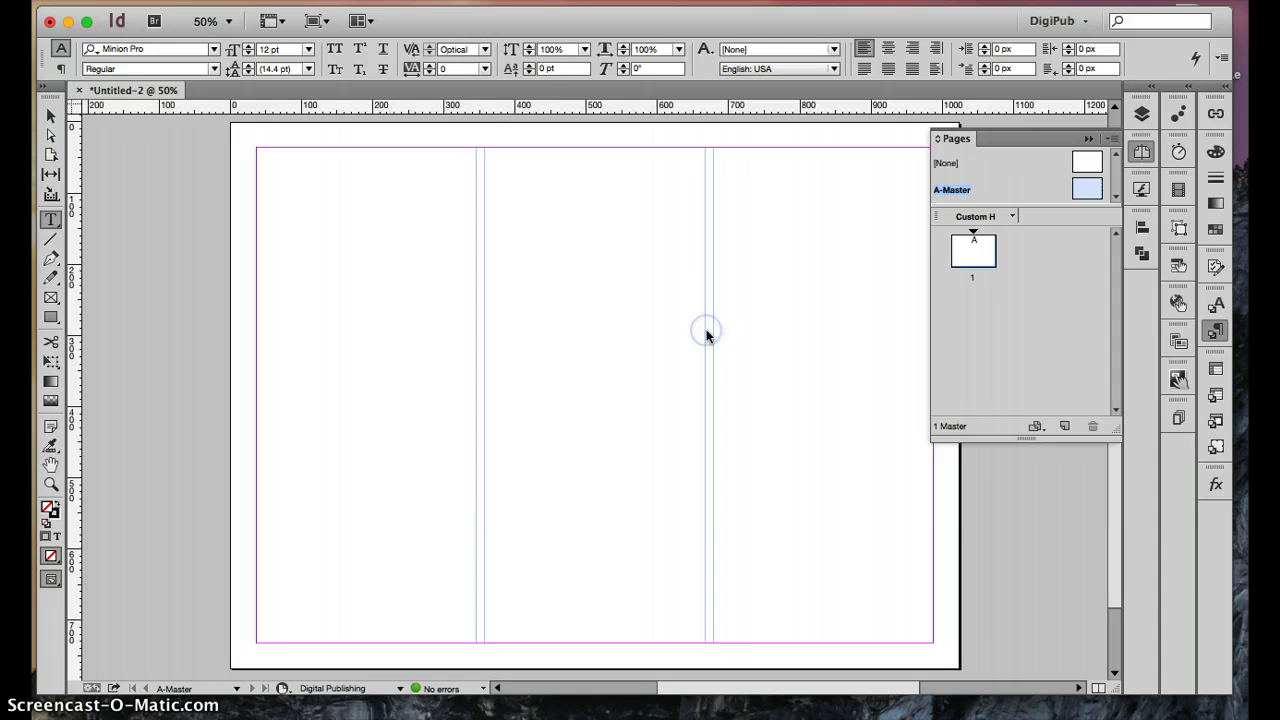
{"action": "key", "text": "super+alt+shift+f"}
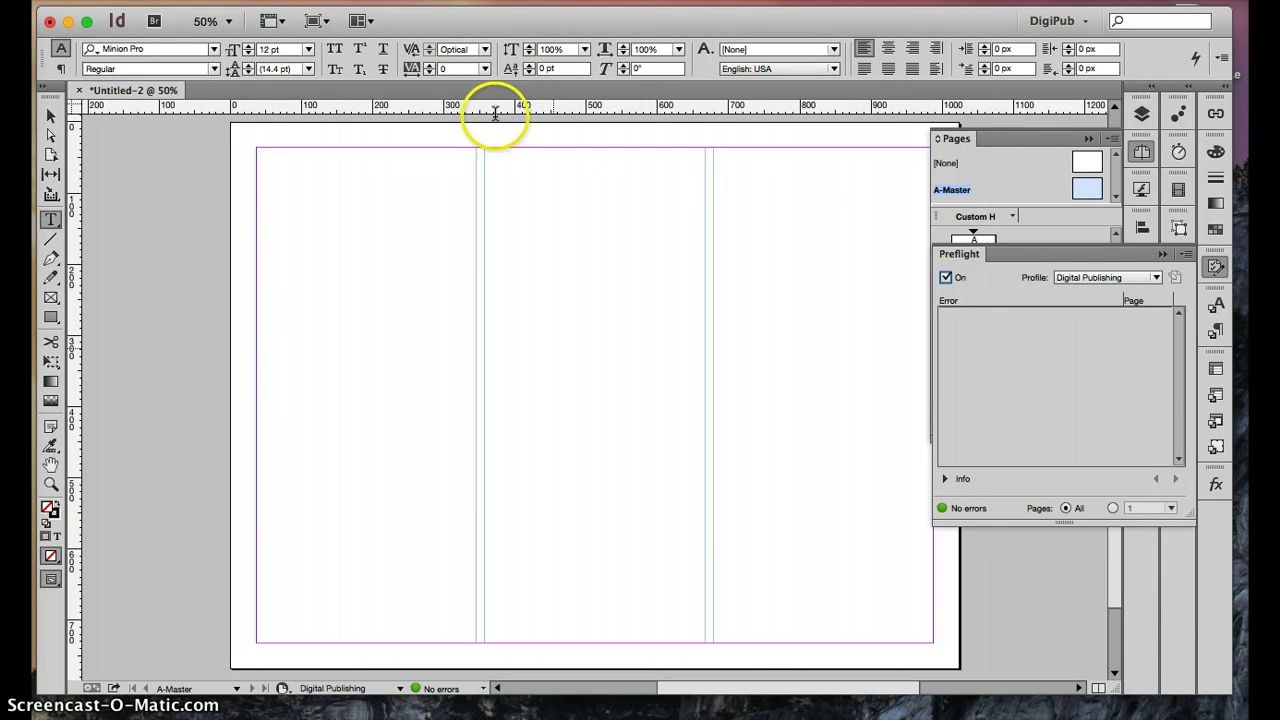
{"action": "left_click", "coordinate": [495, 0]}
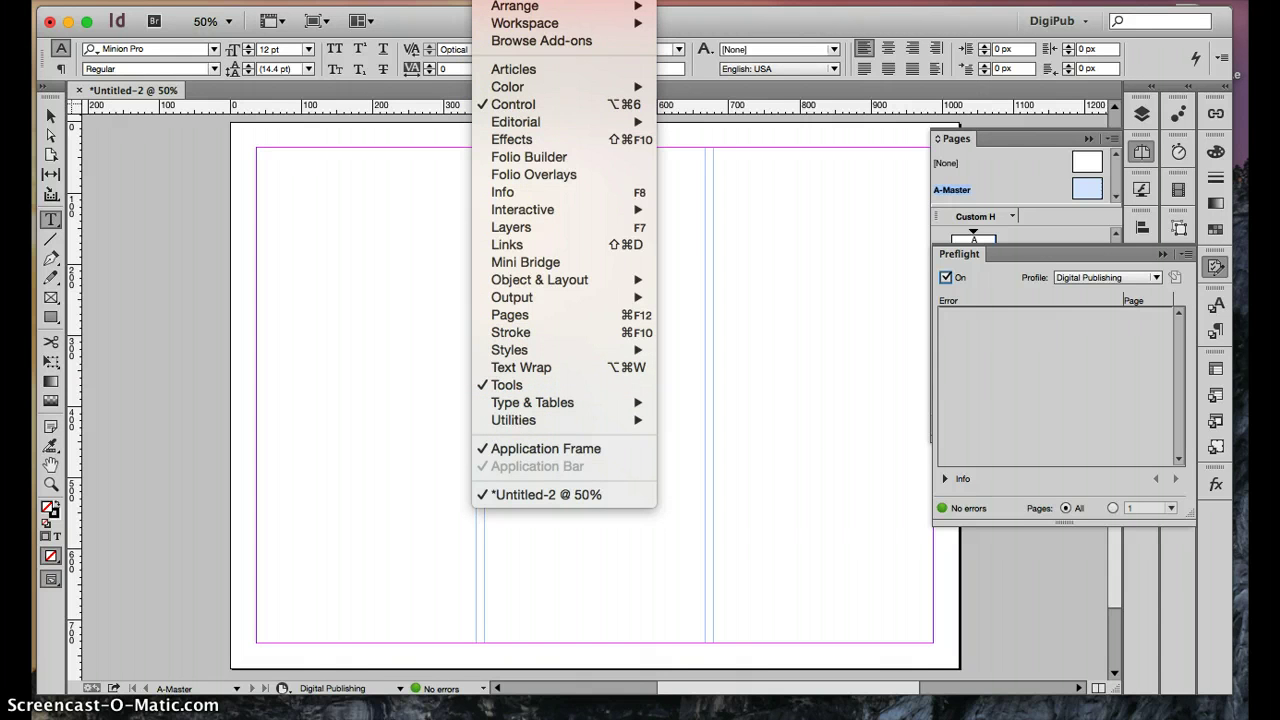
{"action": "mouse_move", "coordinate": [527, 297]}
{"action": "key", "text": "Escape"}
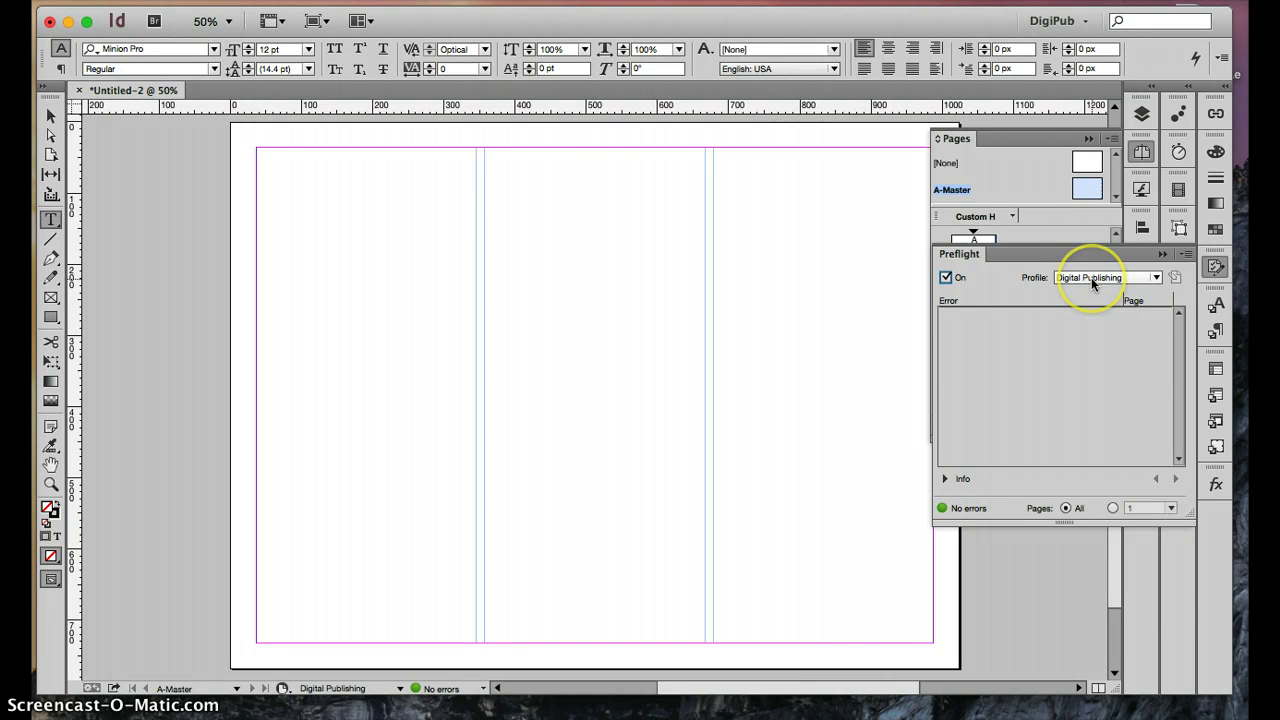
Set the Working Profile to Interactive in the Preflight panel's Preflight Options.
{"action": "left_click", "coordinate": [1183, 256]}
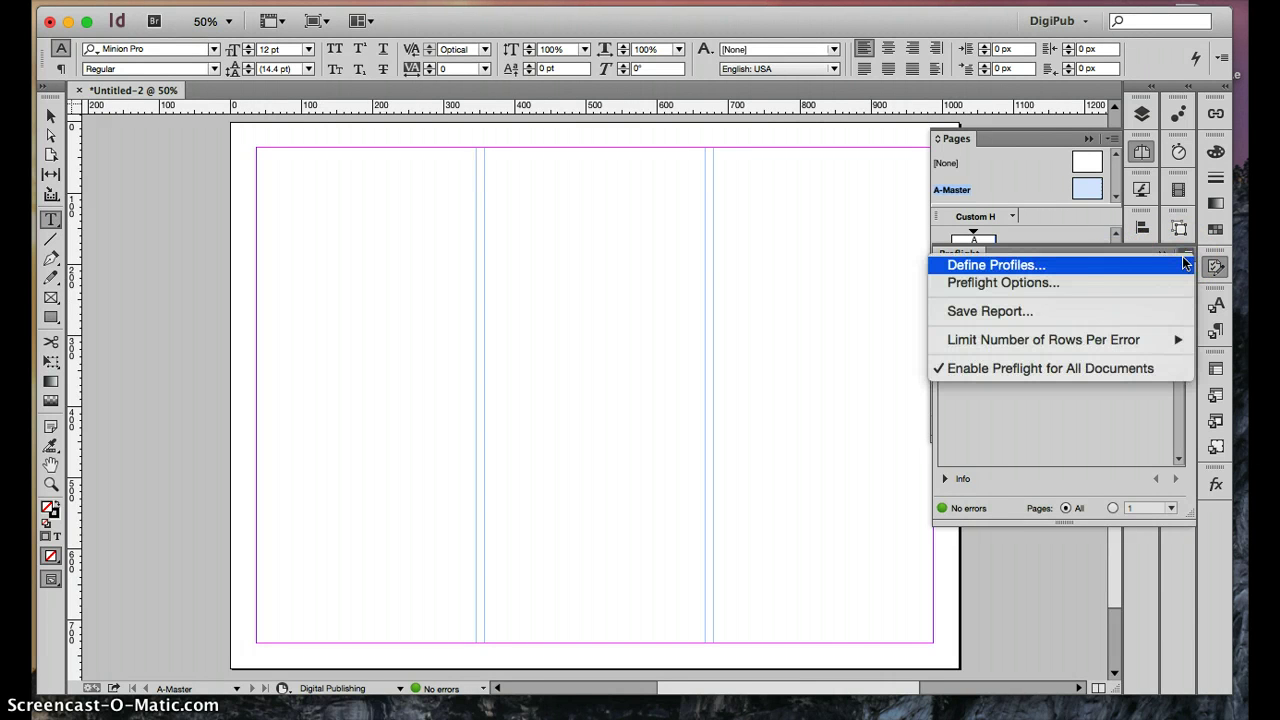
{"action": "left_click", "coordinate": [1116, 283]}
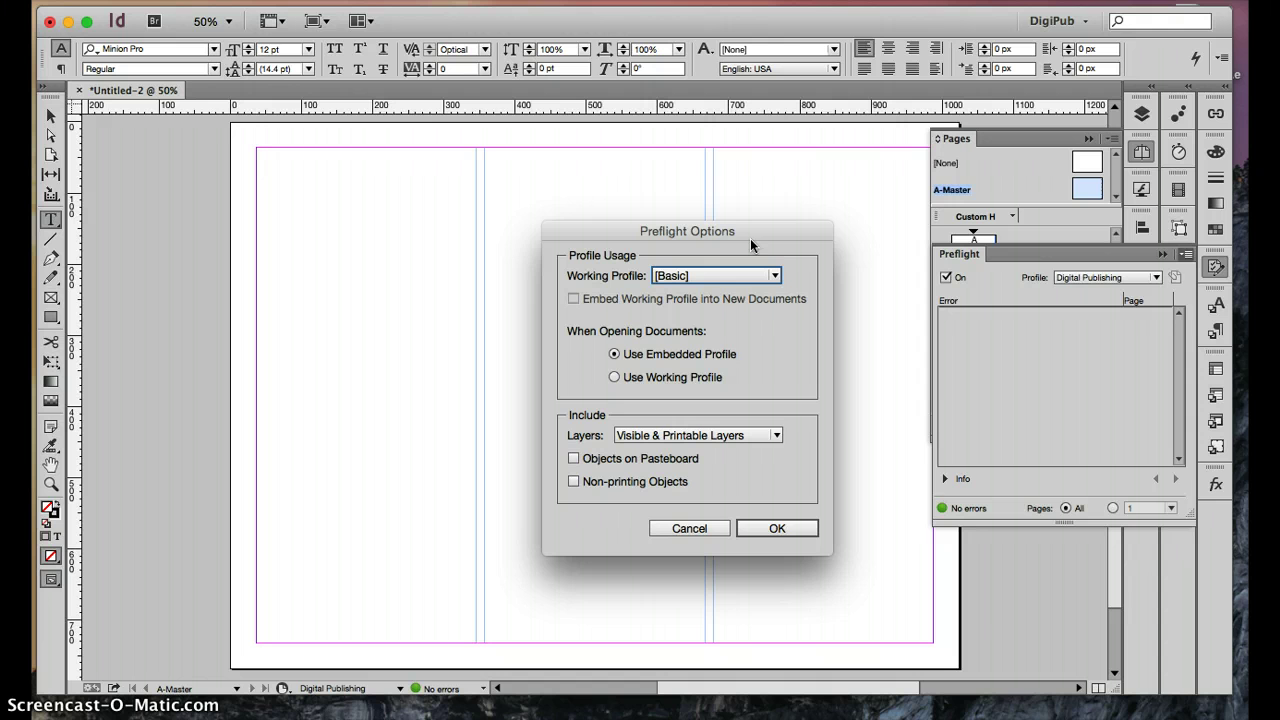
{"action": "left_click", "coordinate": [728, 275]}
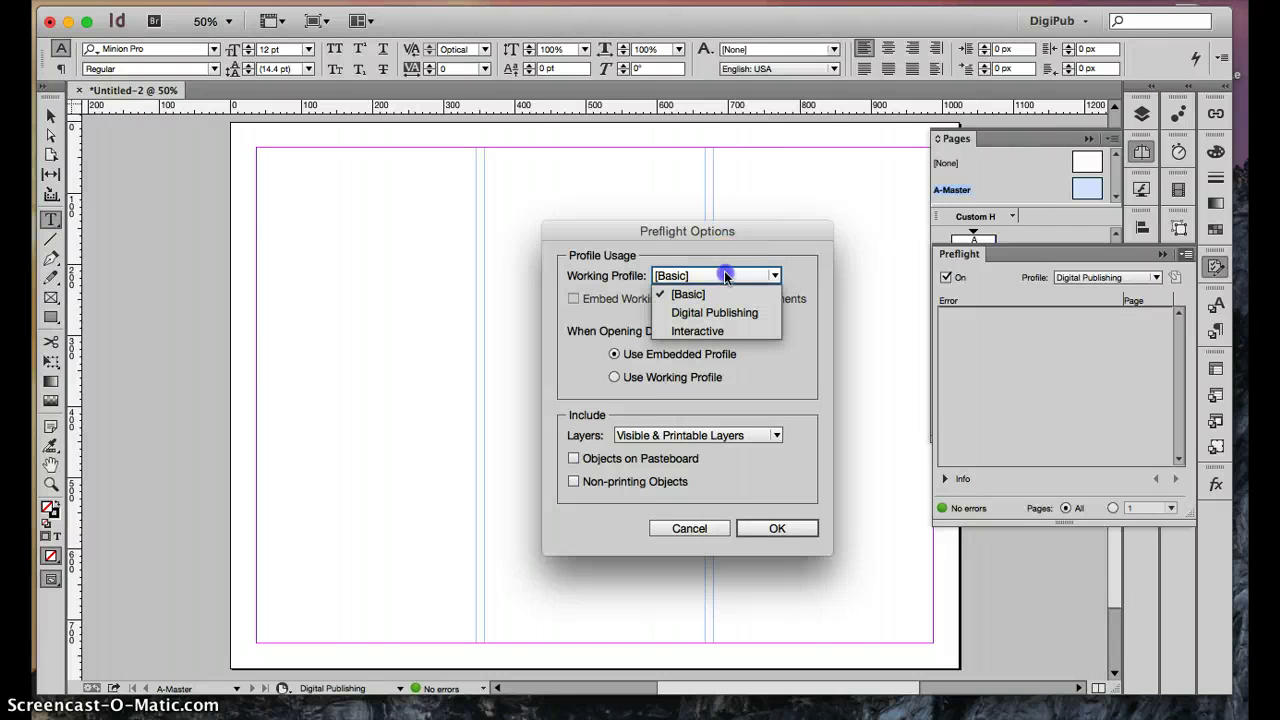
{"action": "left_click", "coordinate": [726, 331]}
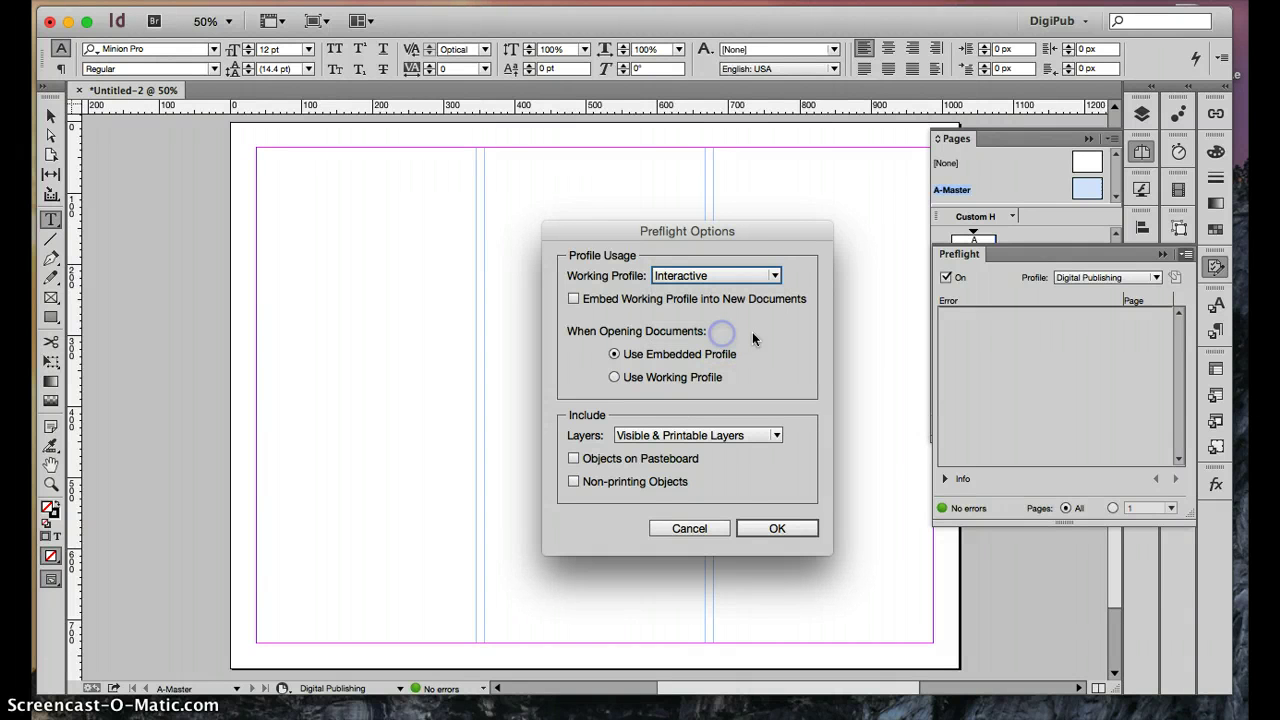
{"action": "left_click", "coordinate": [612, 274]}
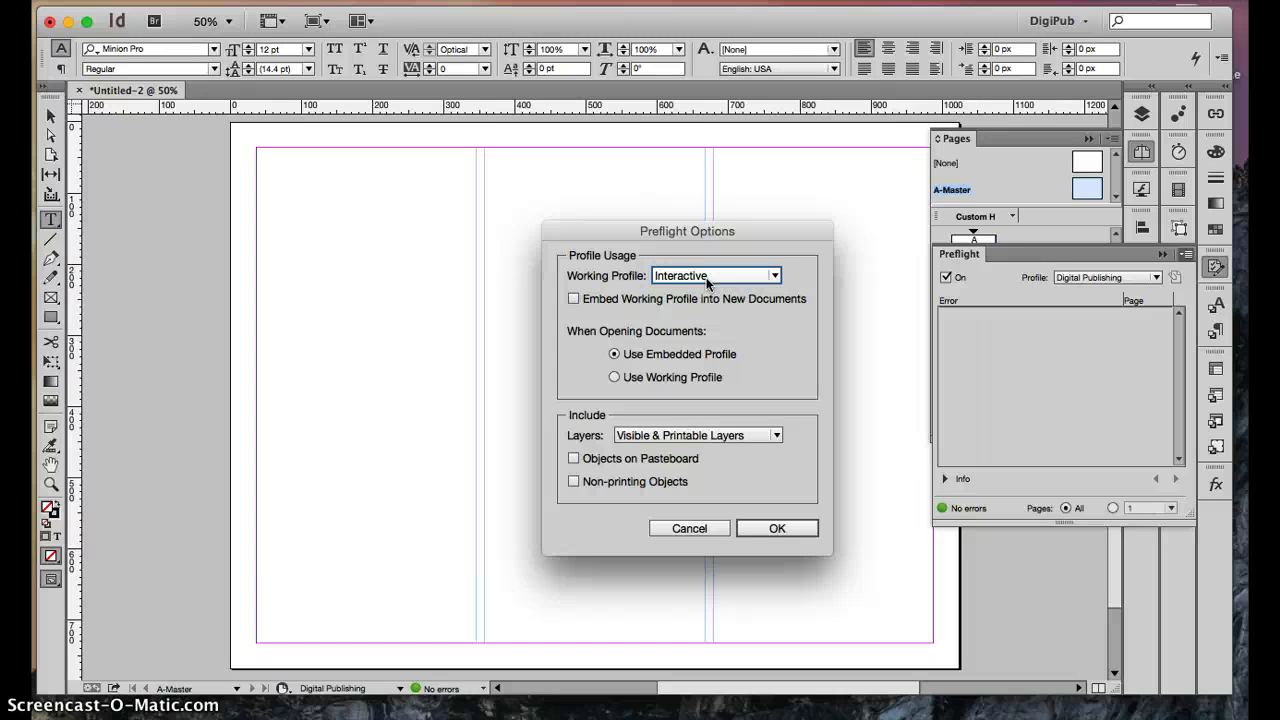
{"action": "left_click", "coordinate": [787, 529]}
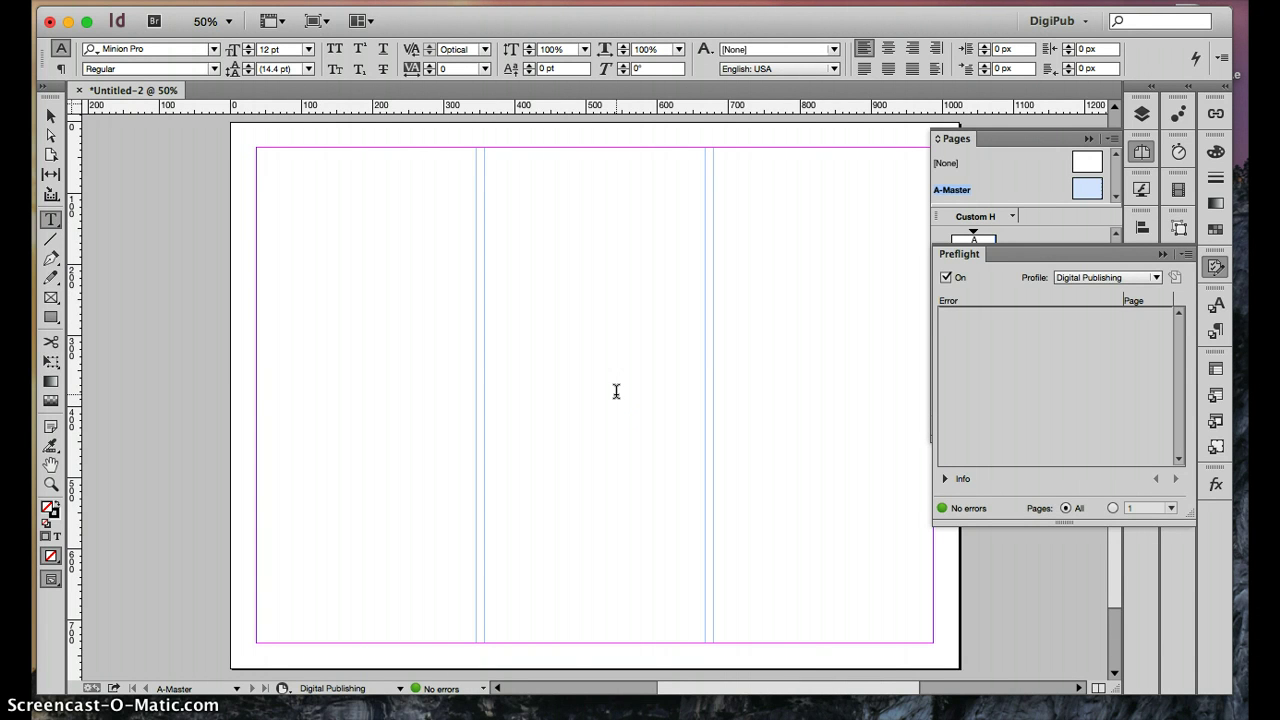